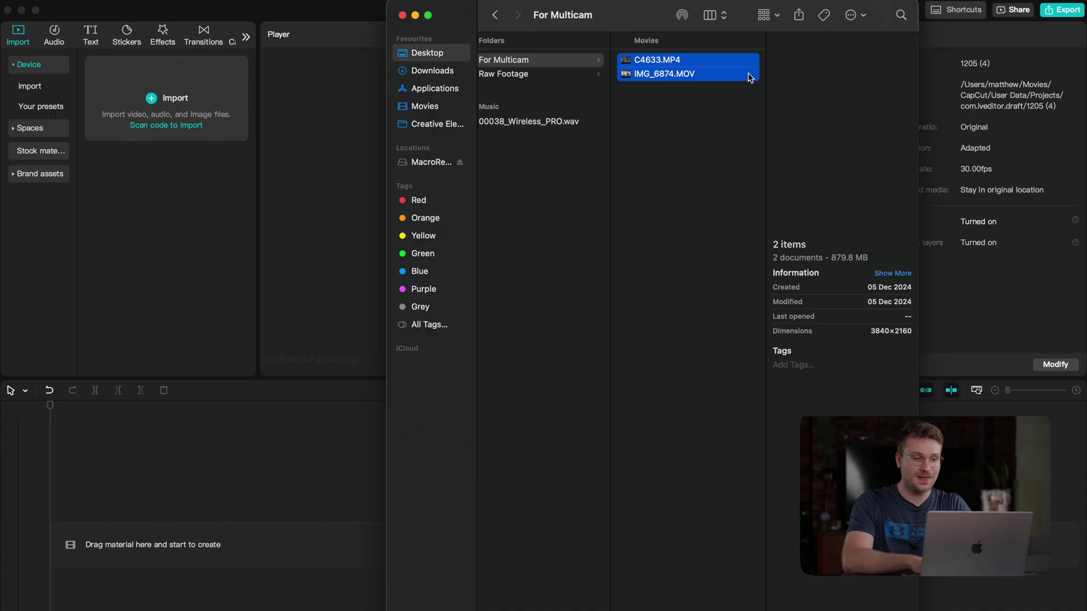
Import both camera files and combine them into Multi-camera clip 1 with Auto sync
left_click_drag(318, 298, 179, 243)
left_click(182, 246)
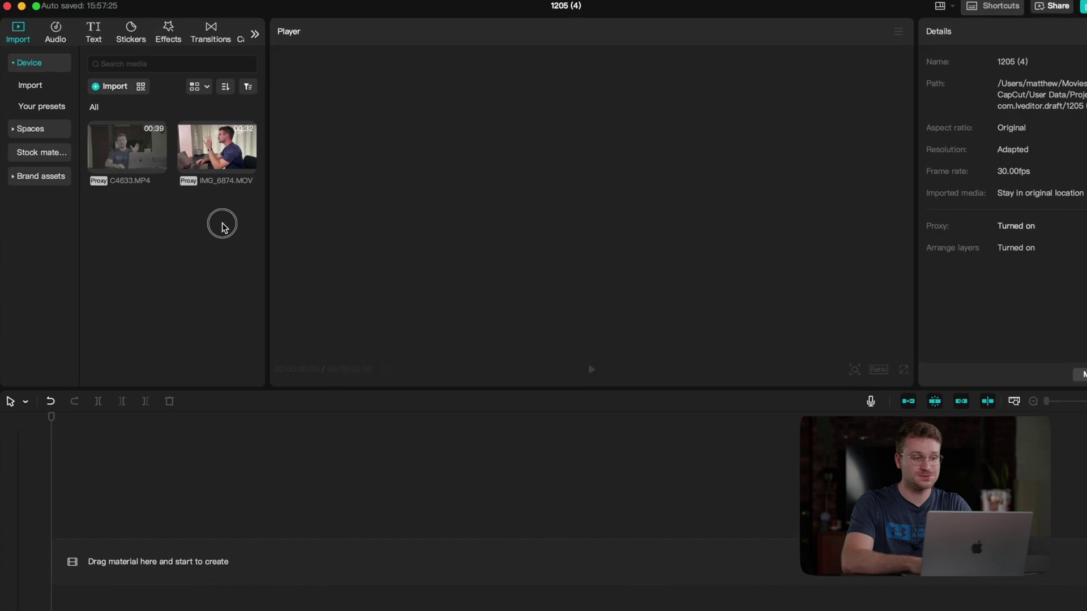
right_click(165, 158)
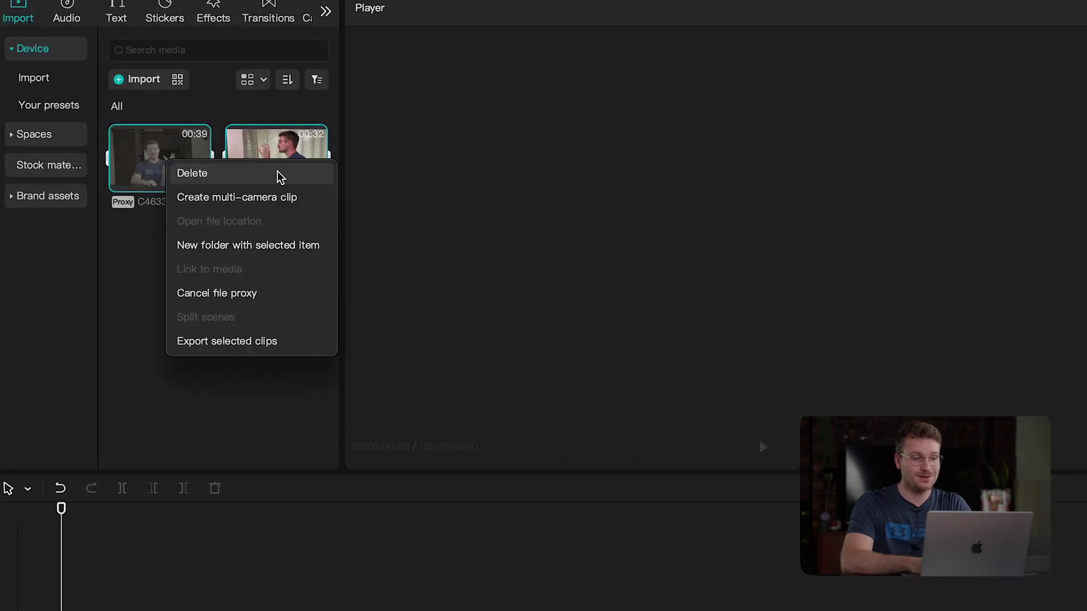
left_click(283, 205)
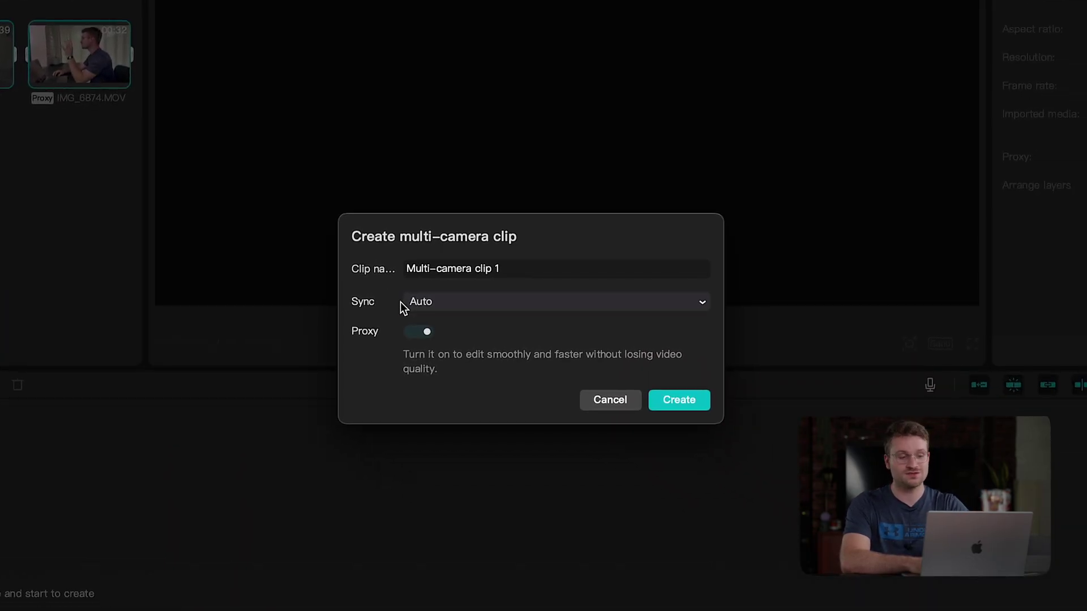
left_click(419, 301)
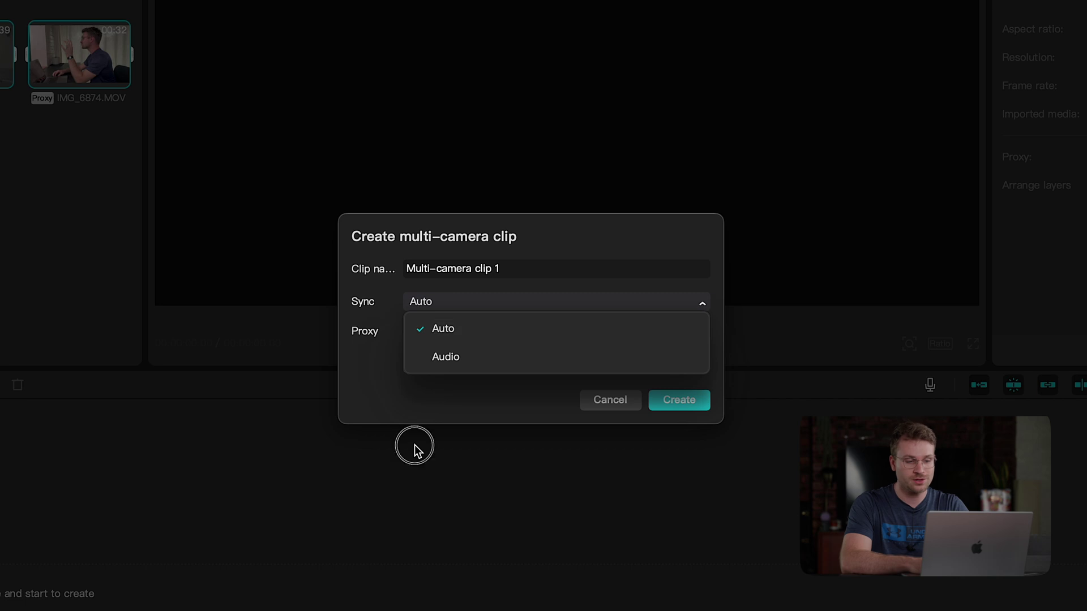
left_click(444, 409)
left_click(678, 400)
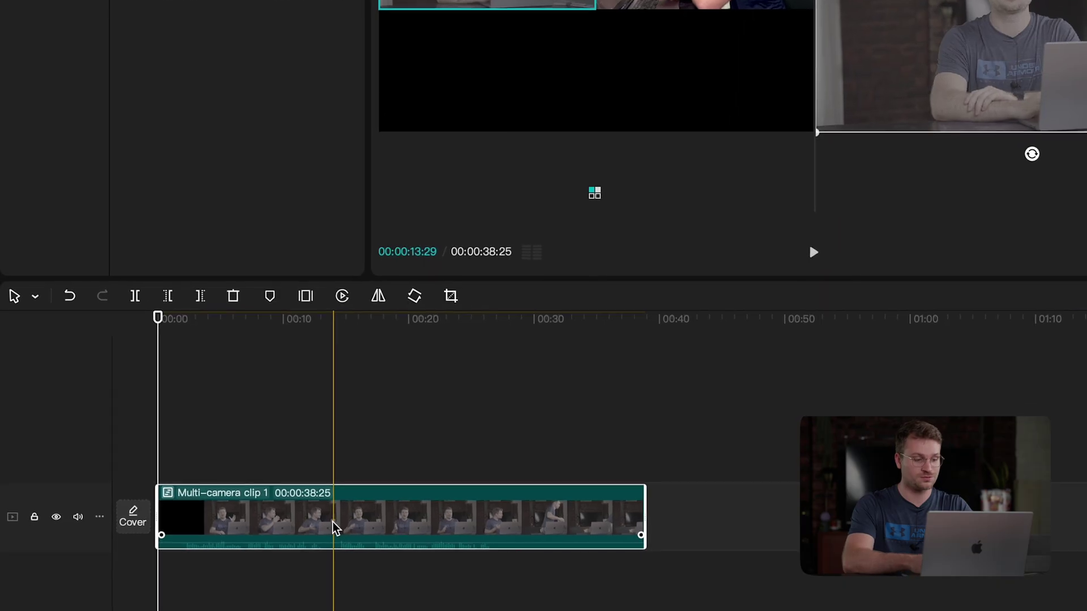
Trim the clip's first 14 seconds, then cut to camera 02, back to 01, then 02 again
key("ctrl+b")
key("Delete")
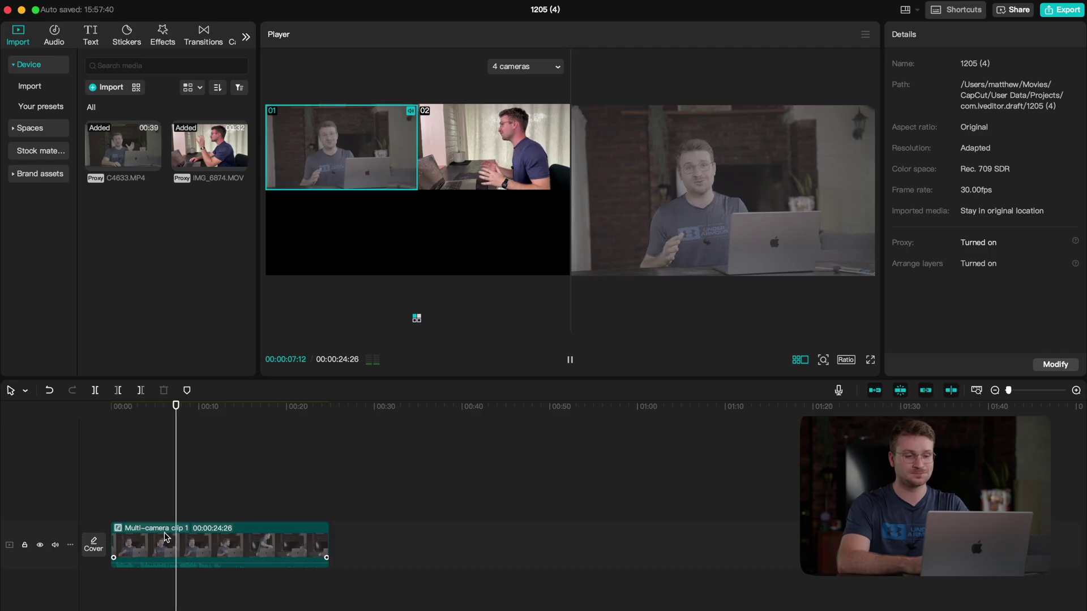
key("2")
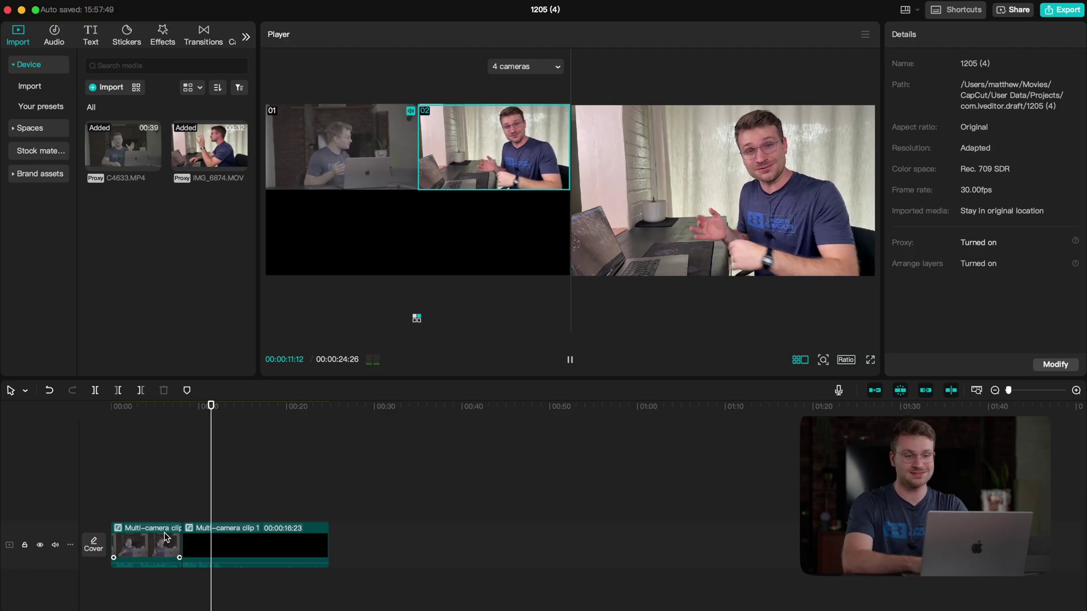
key("1")
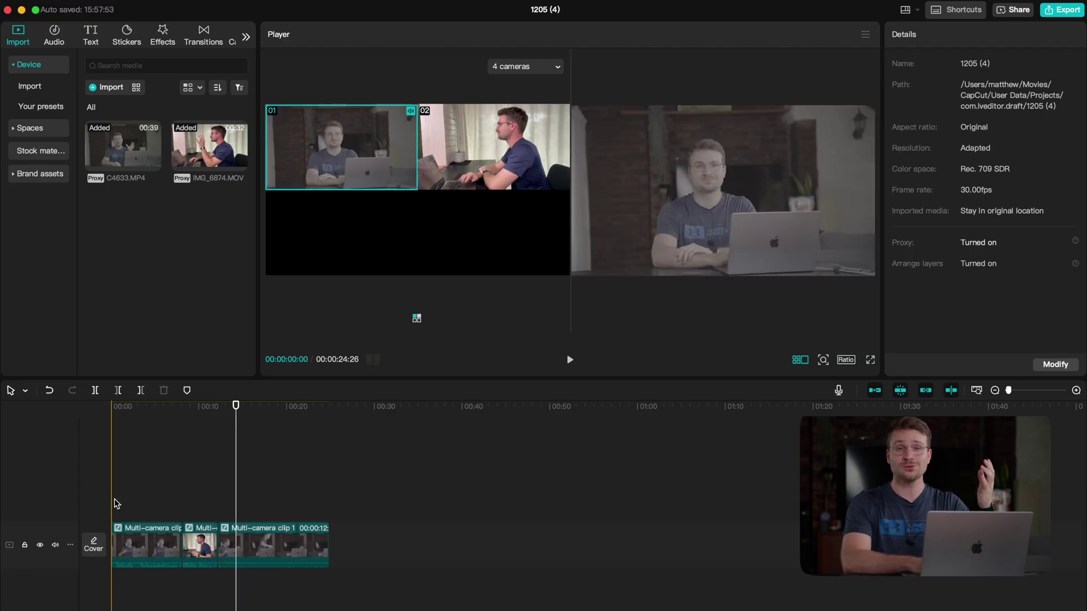
left_click(480, 141)
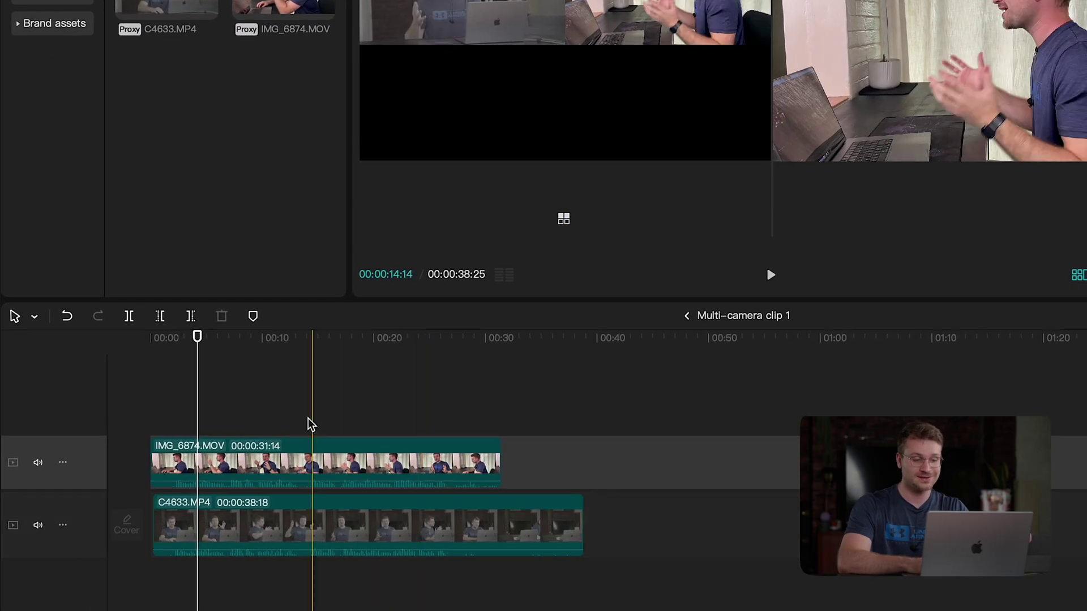
Select both source clips inside the opened multi-camera clip
left_click_drag(275, 412, 442, 588)
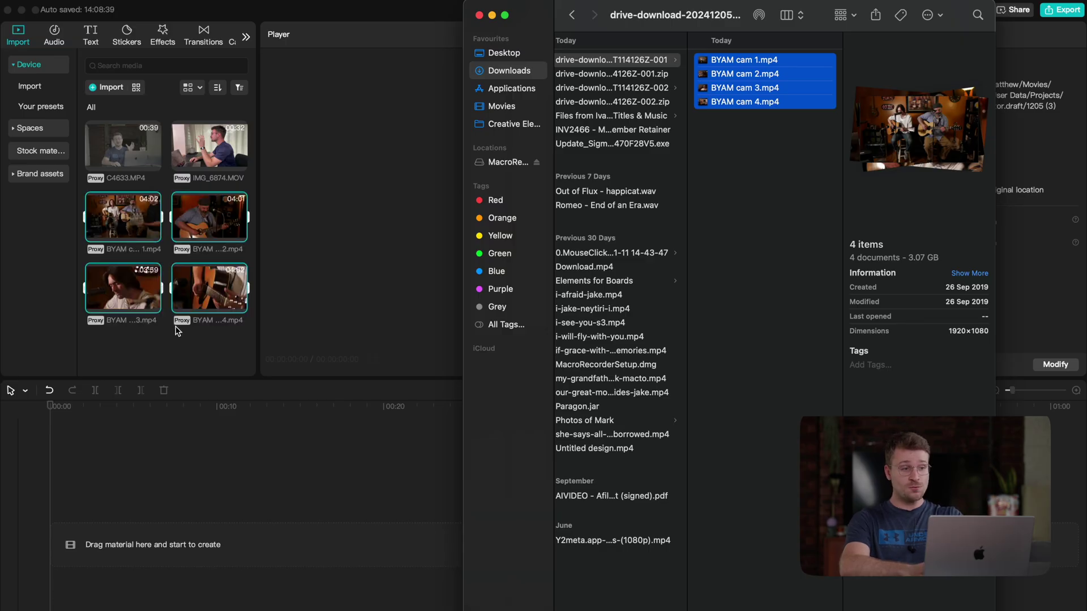
Create an auto-synced multi-camera clip from BYAM cam 1 through BYAM cam 4
left_click(178, 331)
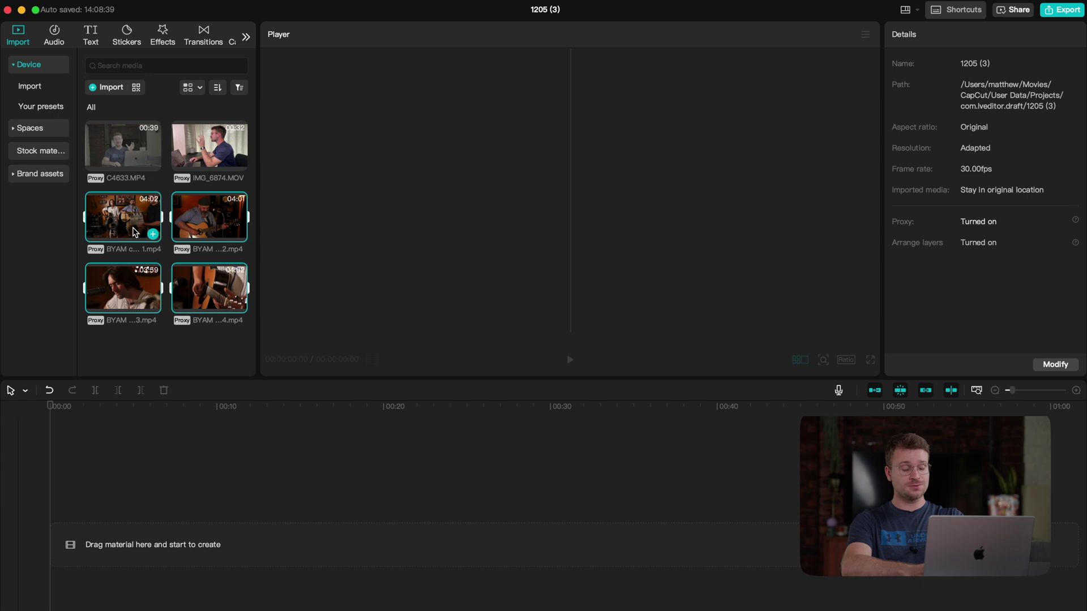
right_click(134, 232)
left_click(220, 257)
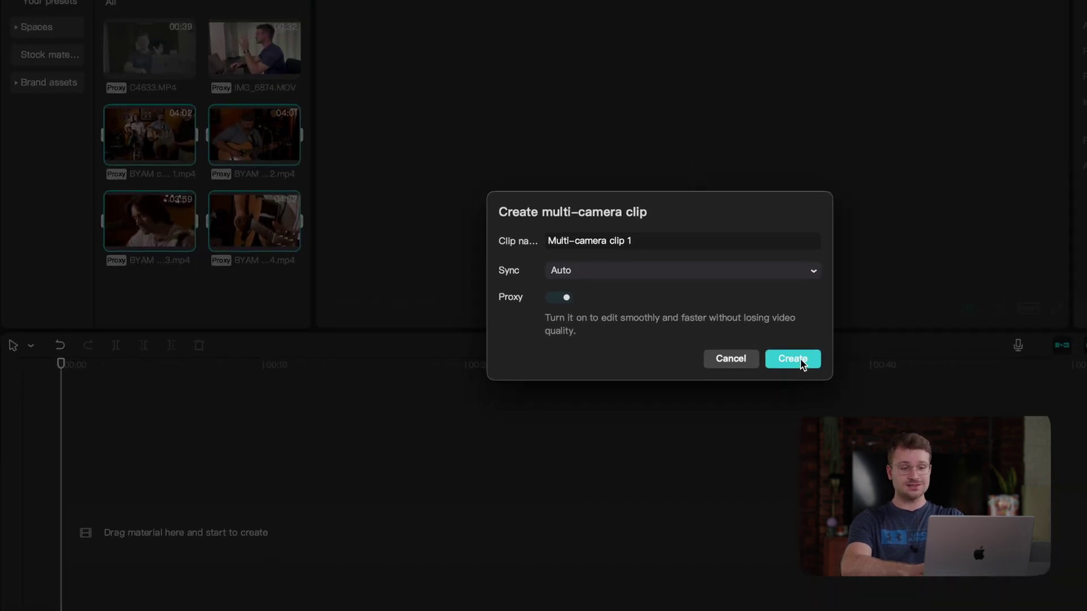
left_click(796, 359)
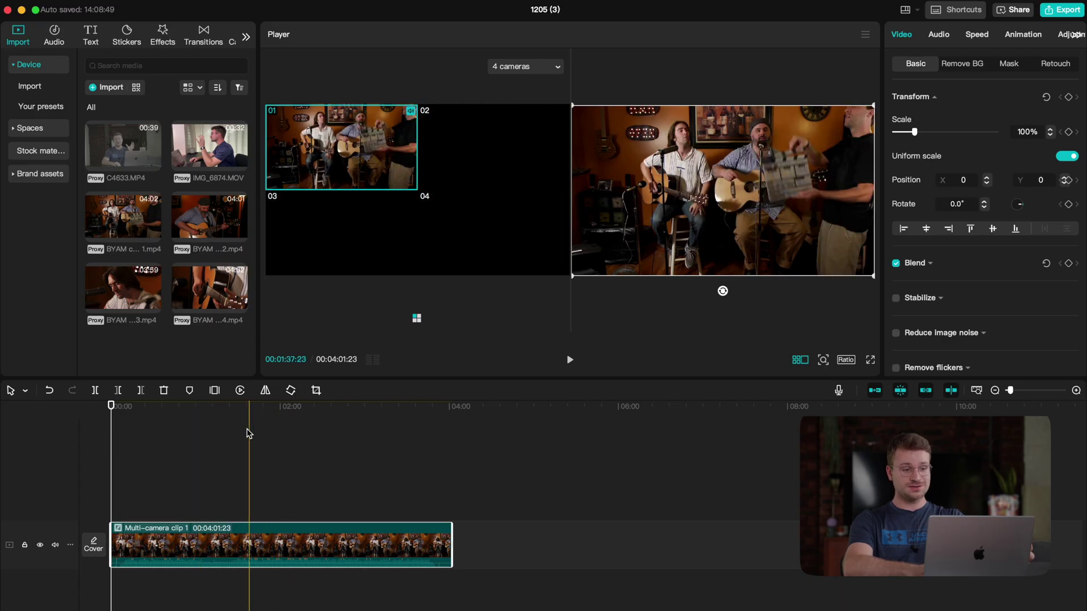
Play from about 1:23, cutting live to cameras 02, 03, 04, then back to 01
left_click(224, 433)
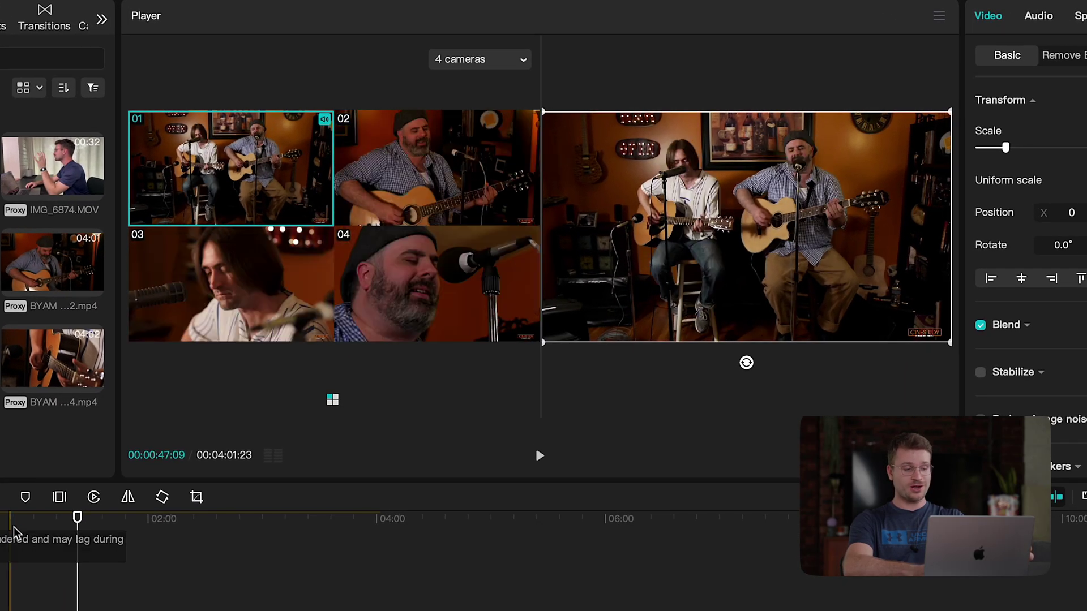
key("space")
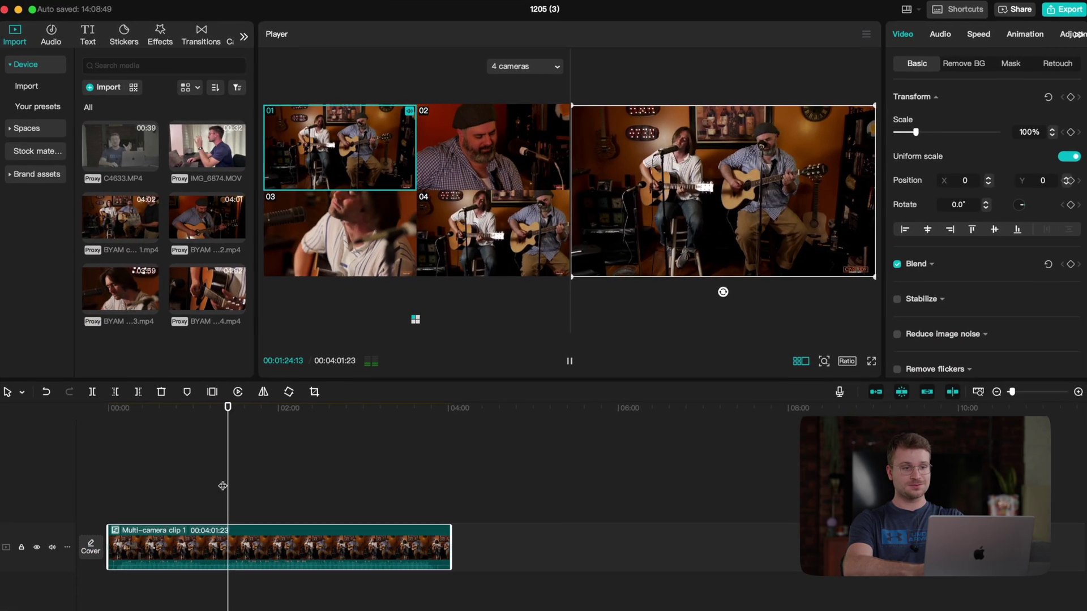
key("2")
key("3")
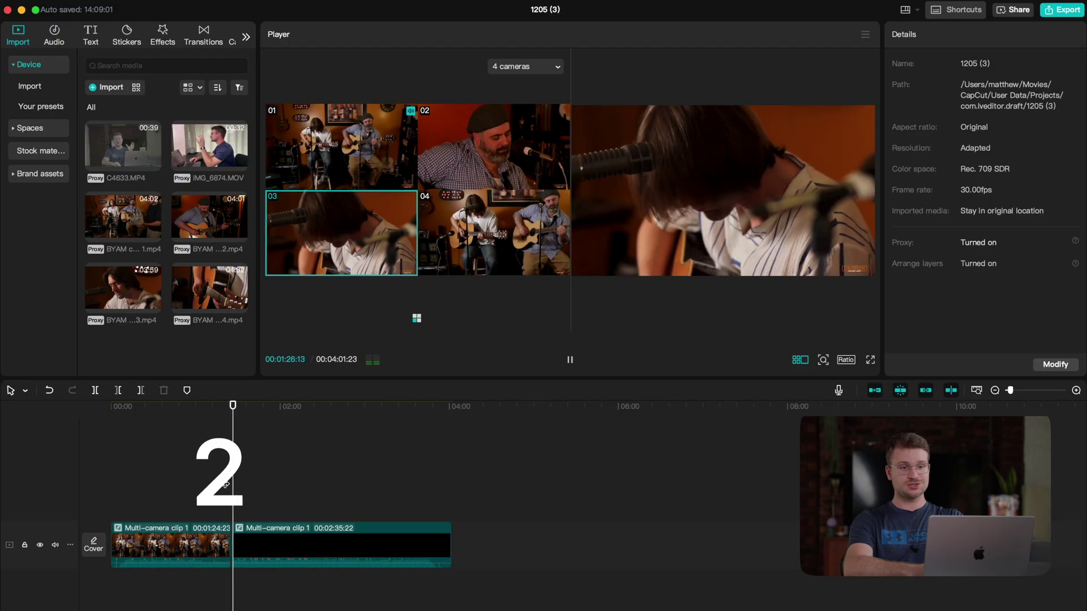
key("4")
key("1")
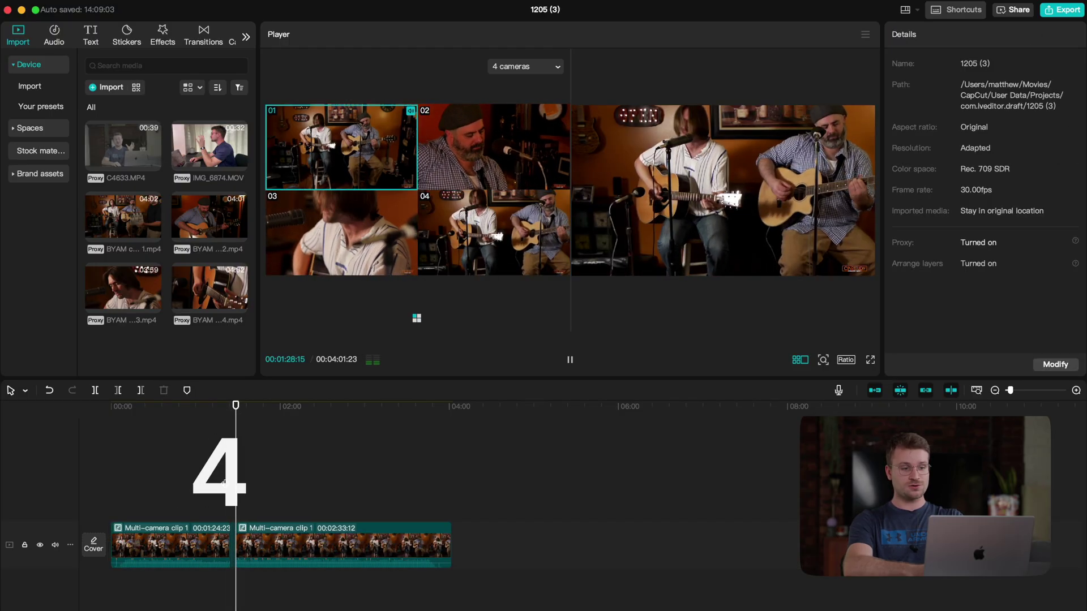
key("space")
key("super+equal")
key("super+equal")
scroll(226, 481, "up", 5)
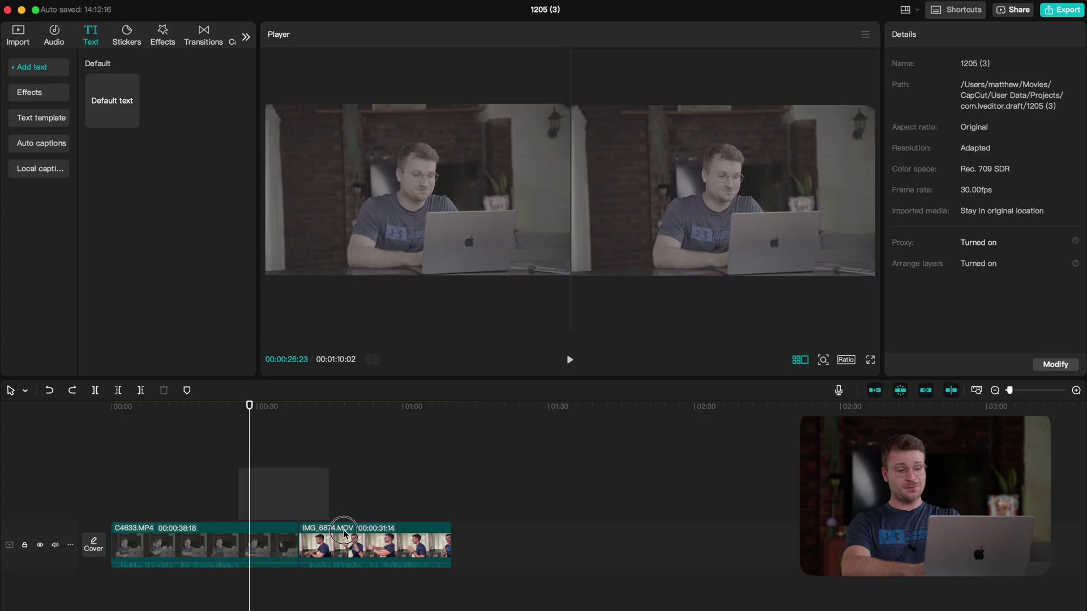
Merge the C4633.MP4 and IMG_6874.MOV clips into a compound clip
left_click(368, 544)
left_click(309, 533)
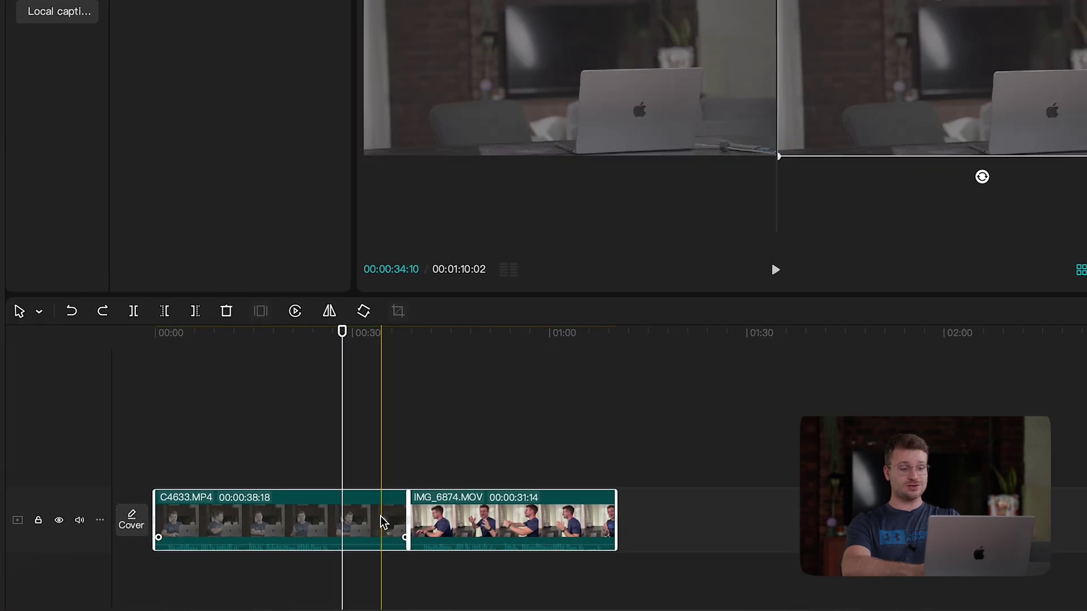
right_click(358, 520)
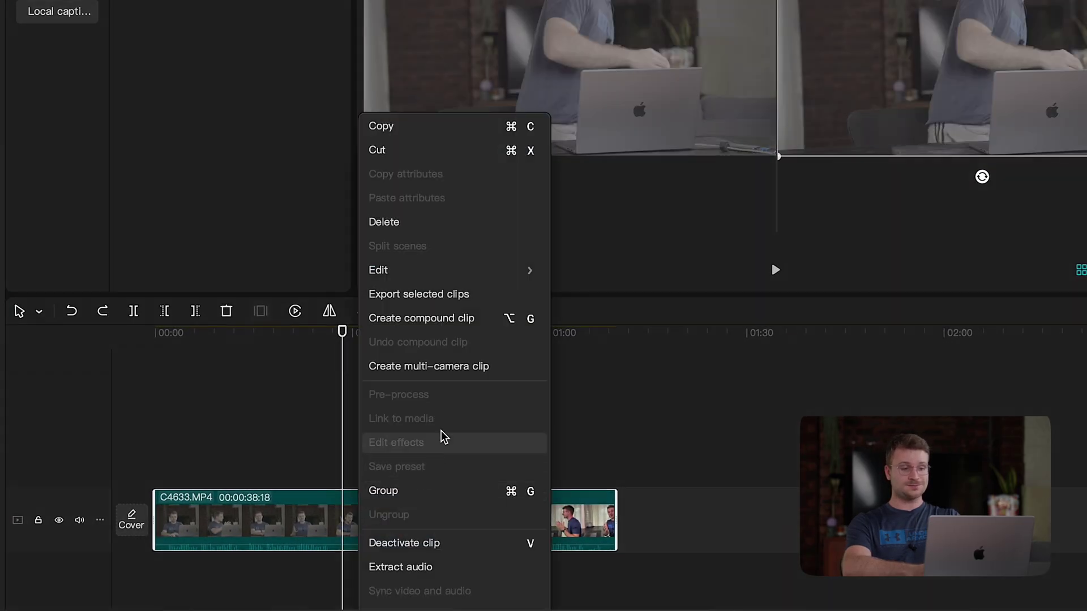
left_click(422, 319)
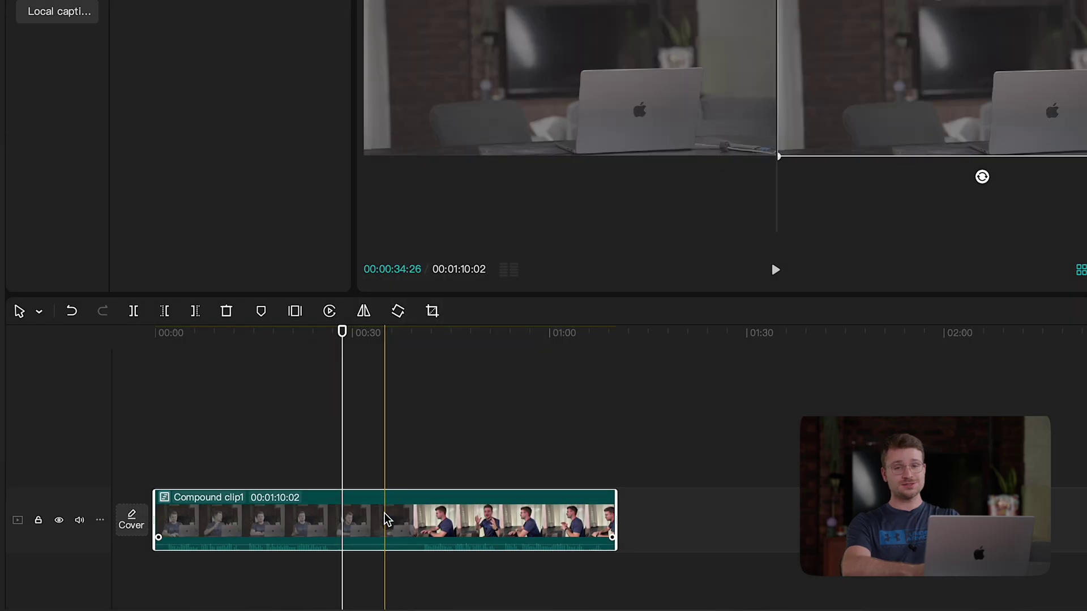
Add a Default text clip at about 15 seconds and nest it with the compound clip
left_click(257, 417)
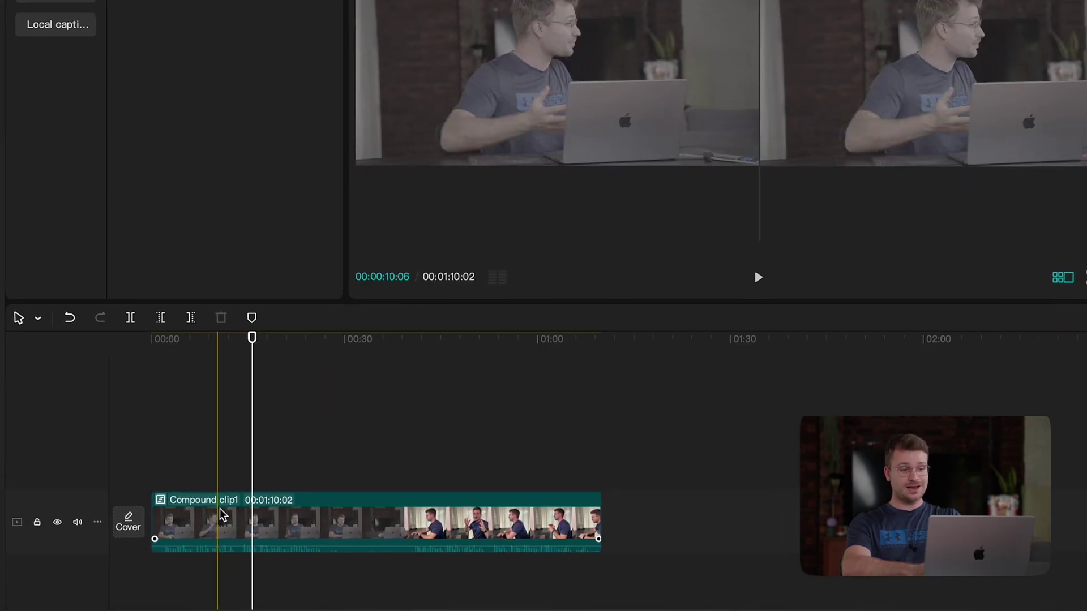
left_click(222, 515)
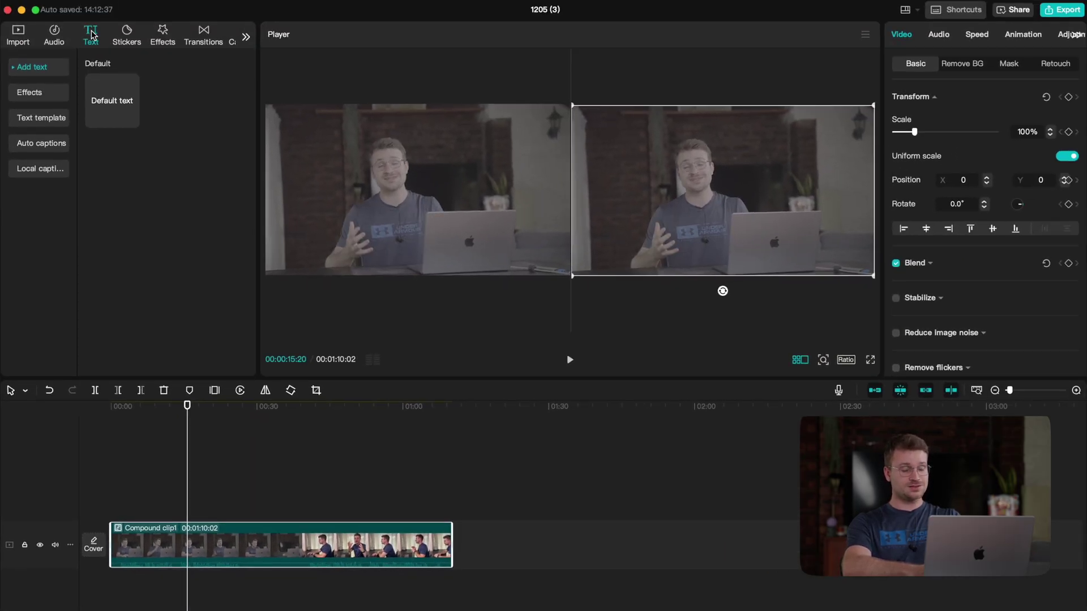
left_click(130, 117)
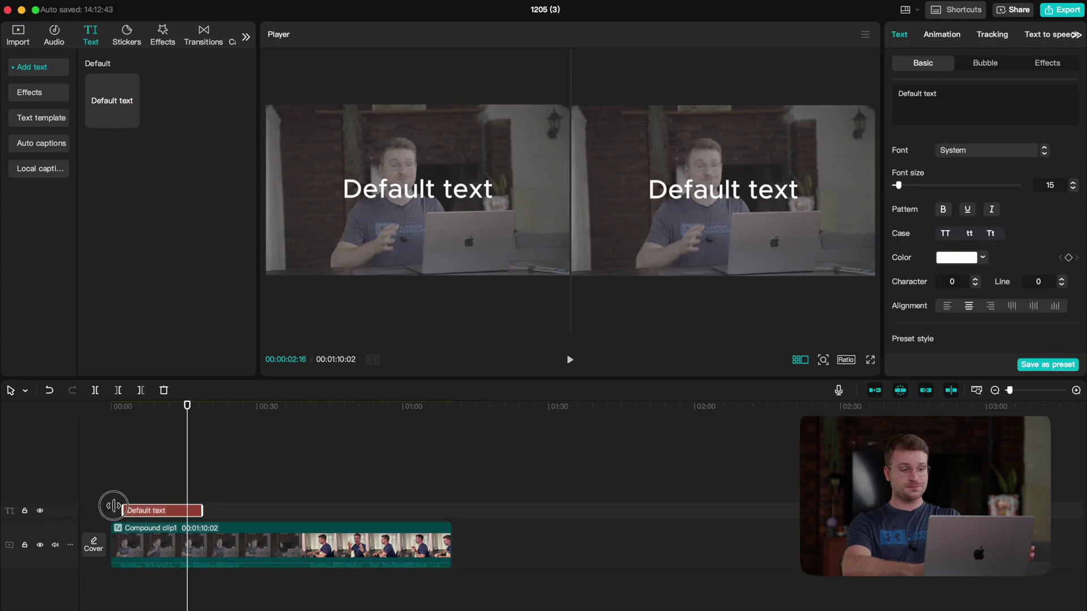
left_click(231, 561)
key("alt+g")
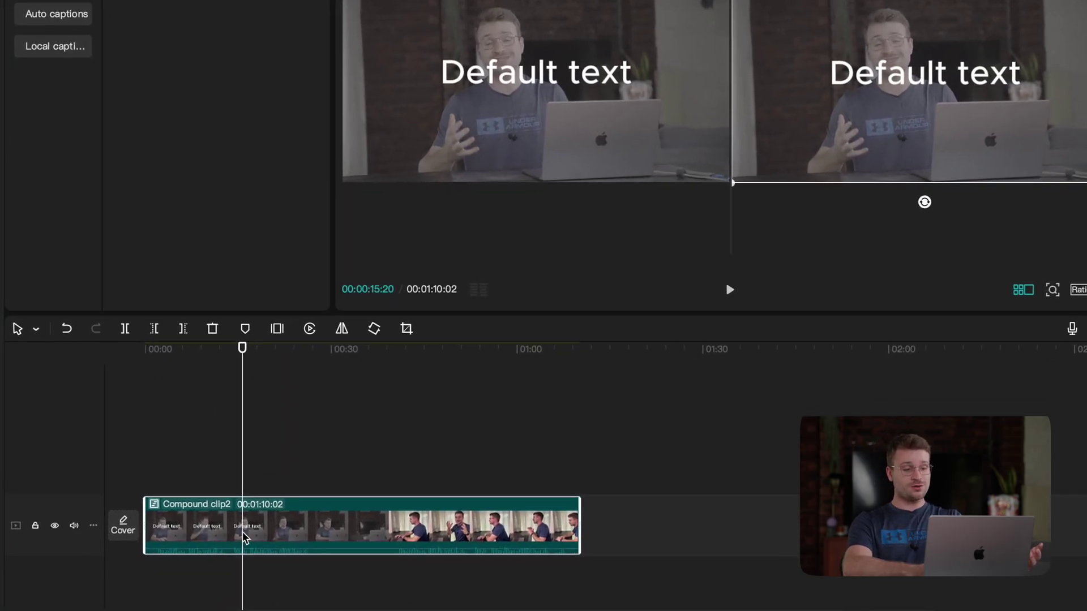
Open Compound clip2, then the inner Compound clip1, and select the C4633.MP4 clip
double_click(188, 548)
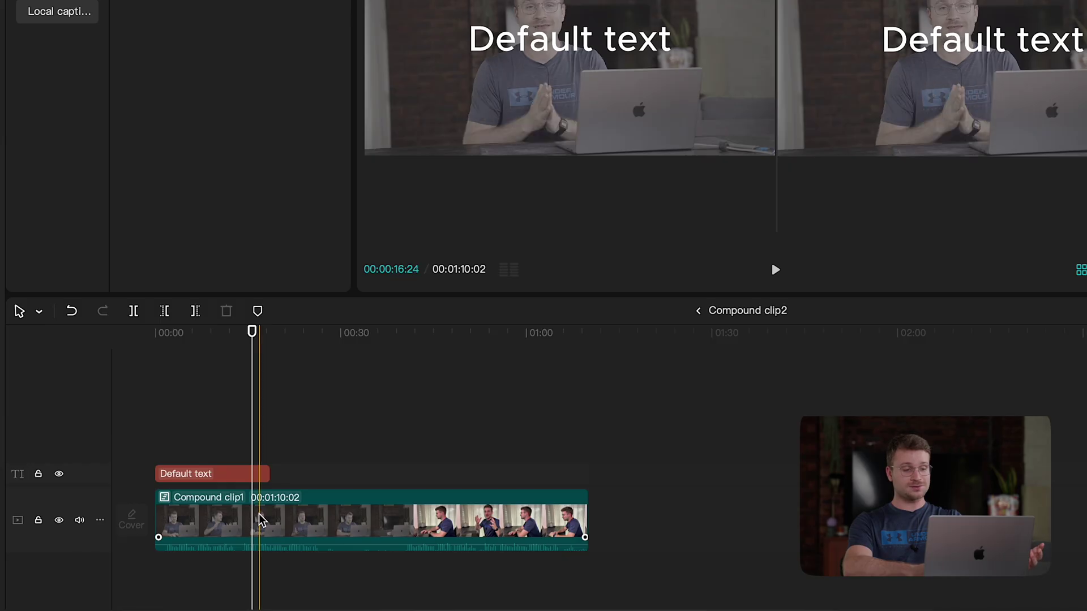
left_click(267, 479)
left_click(282, 498)
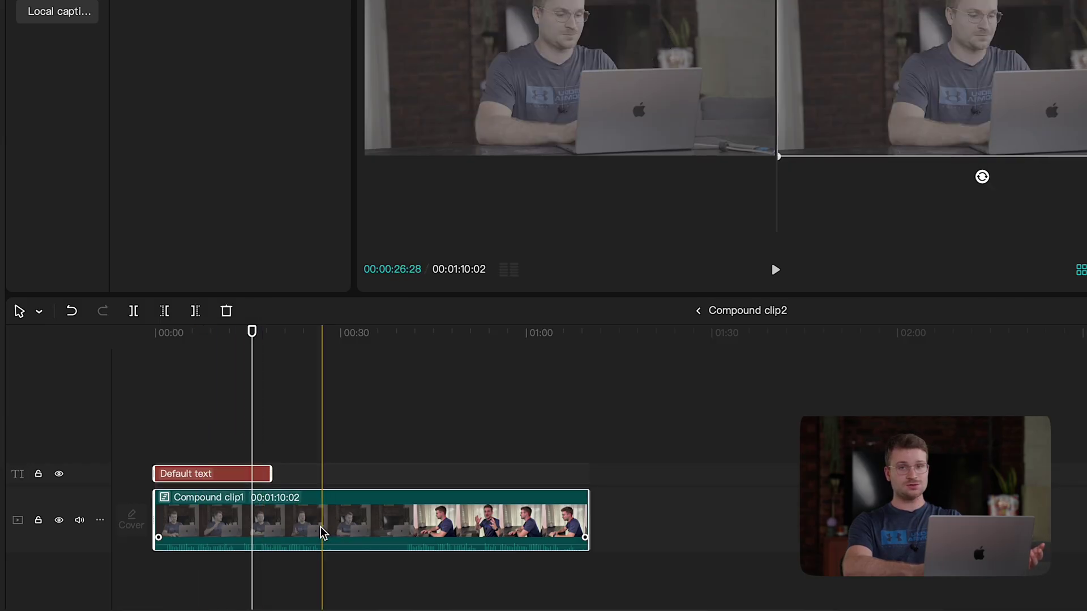
left_click(248, 520)
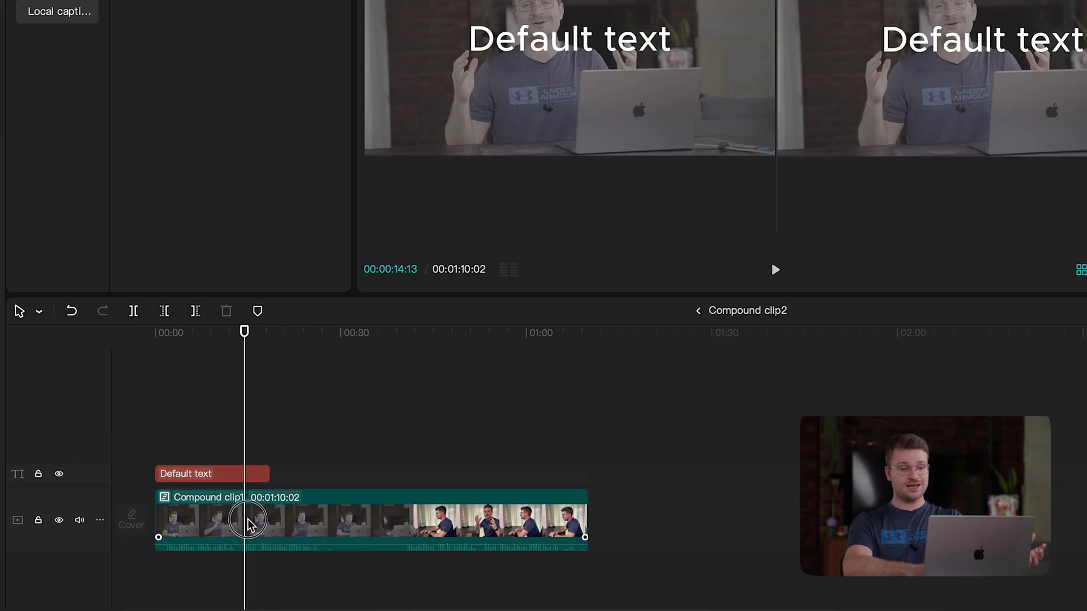
double_click(248, 521)
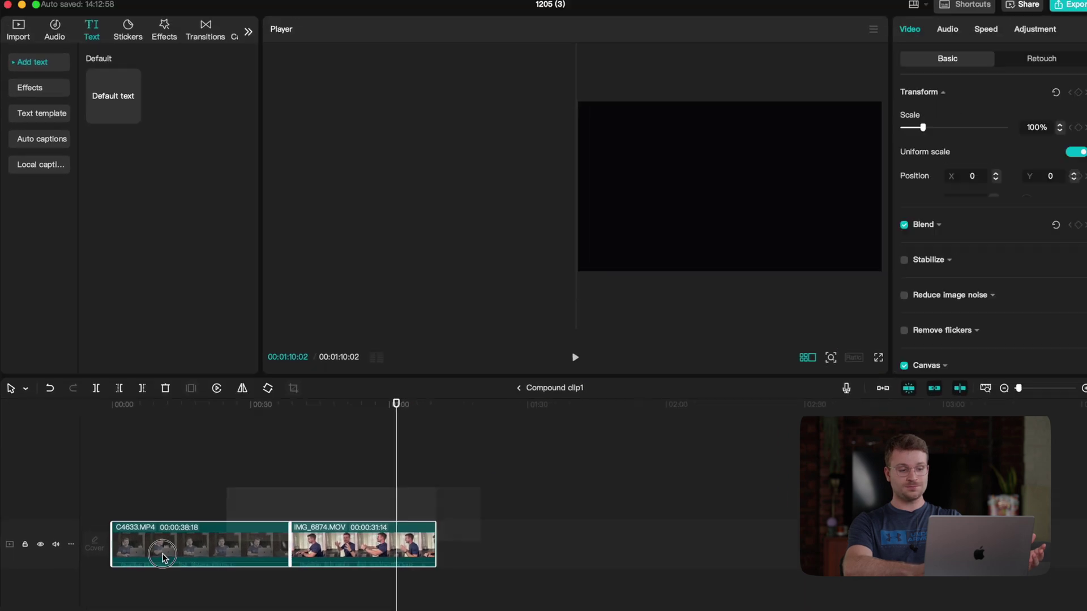
left_click(162, 556)
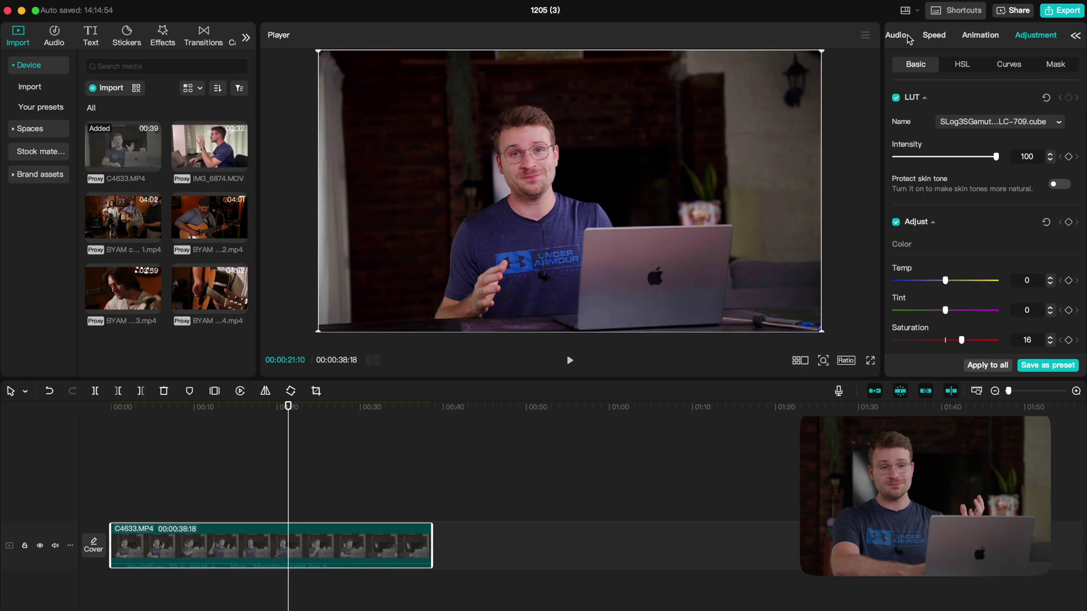
Scale the C4633.MP4 clip to 127% and shift its picture slightly right
left_click(902, 36)
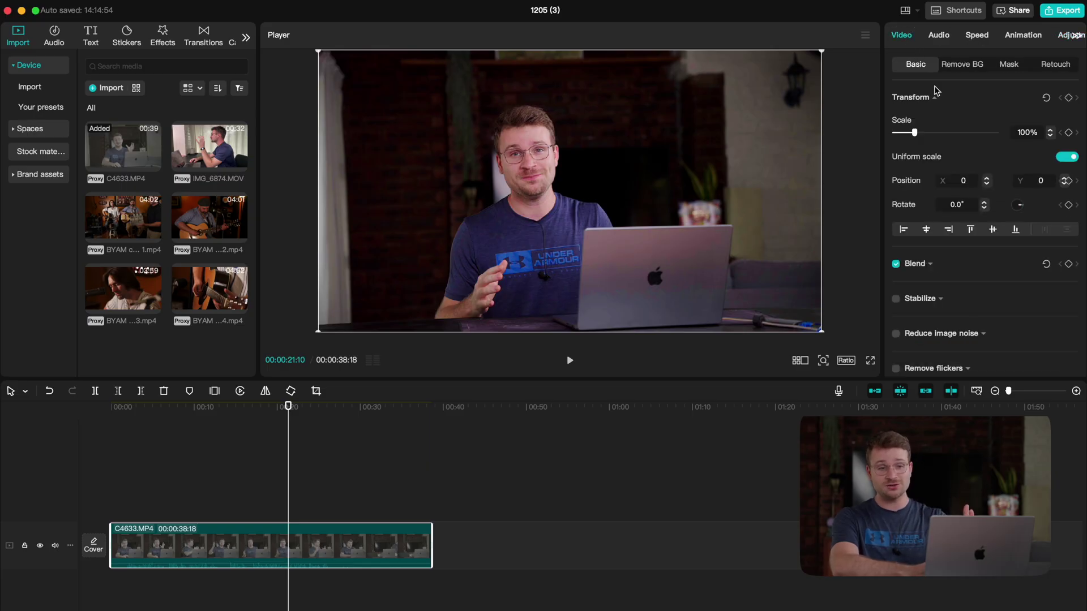
left_click(921, 135)
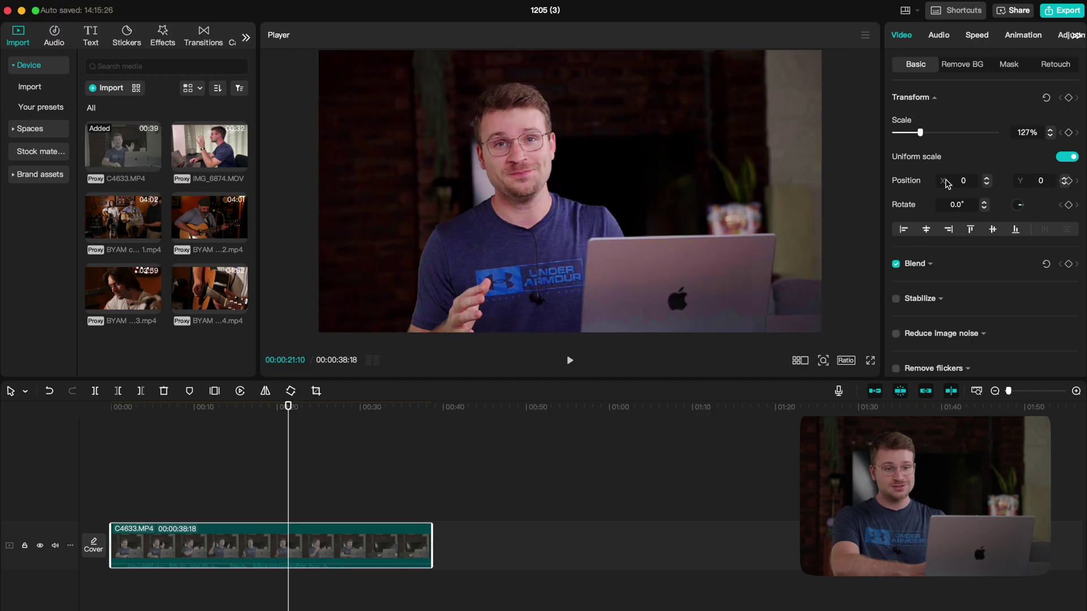
left_click_drag(738, 202, 760, 202)
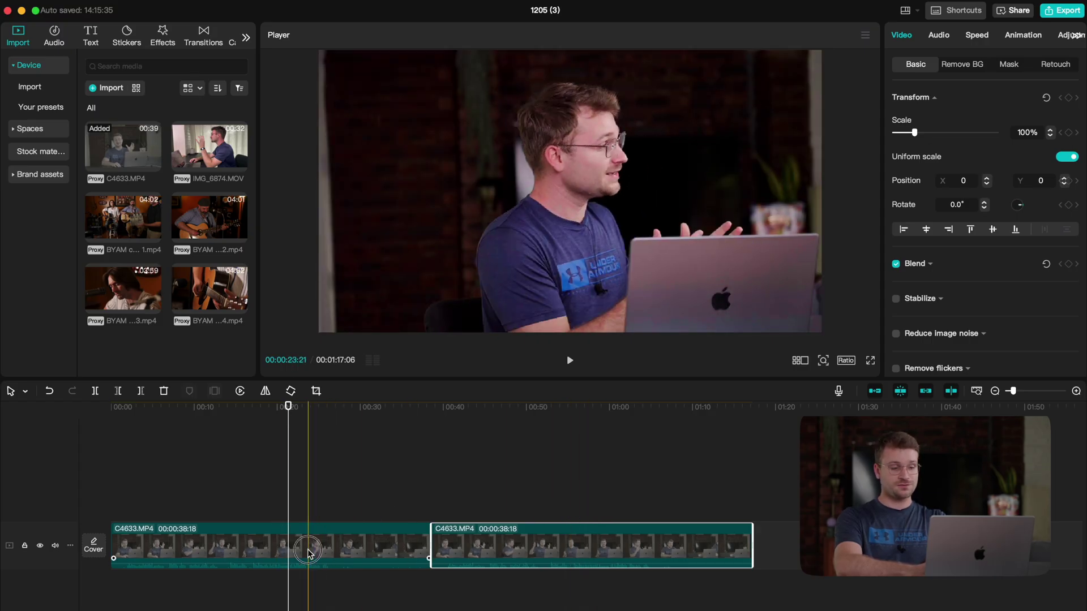
Copy the first C4633.MP4 clip's attributes and paste all of them onto the second copy
left_click(286, 548)
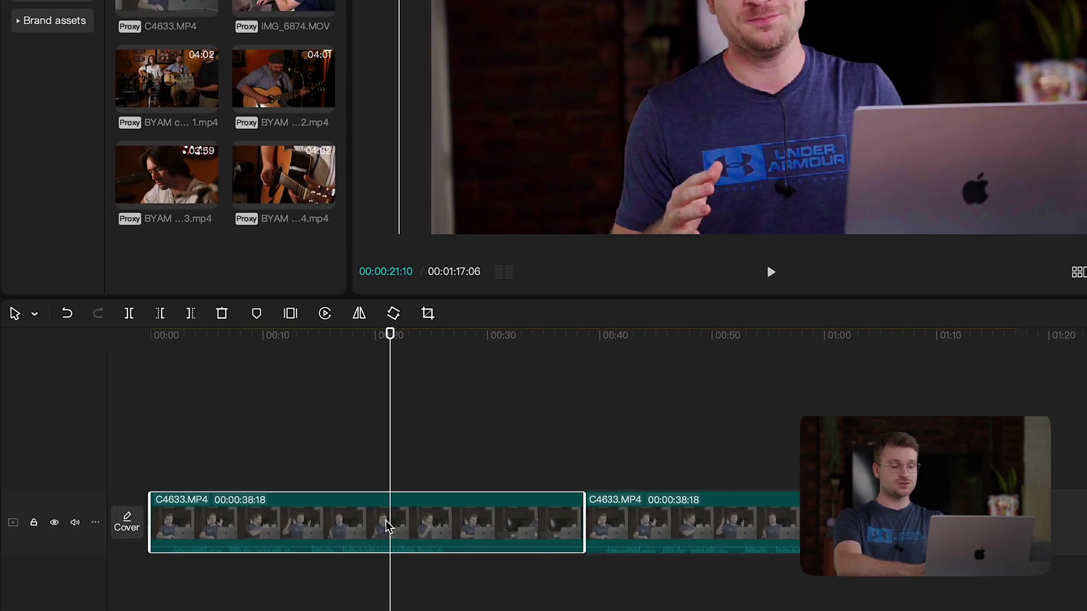
right_click(385, 527)
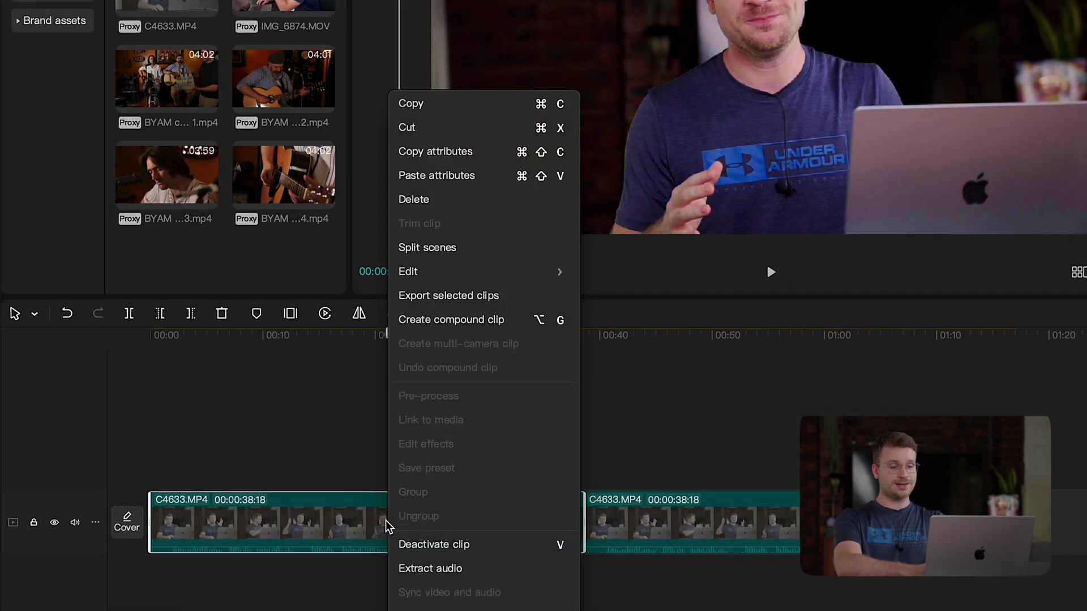
left_click(435, 151)
left_click(660, 517)
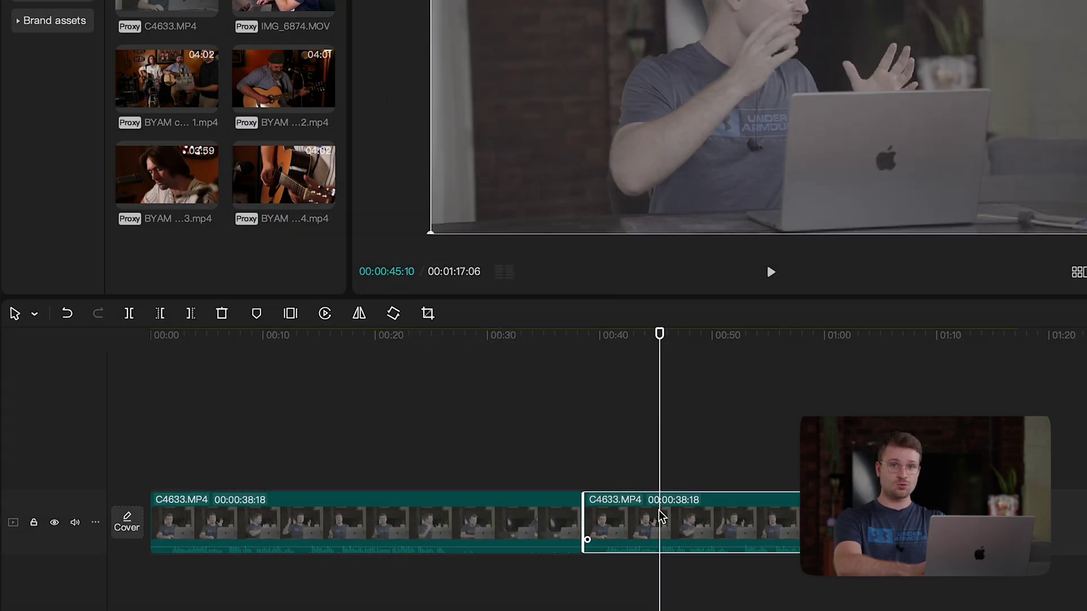
right_click(660, 517)
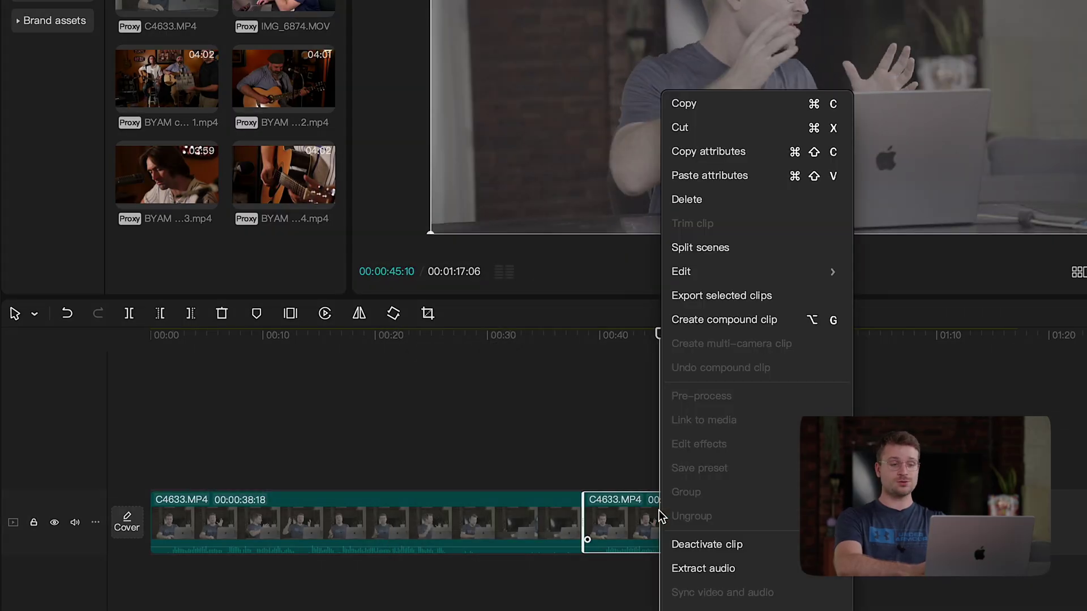
left_click(704, 175)
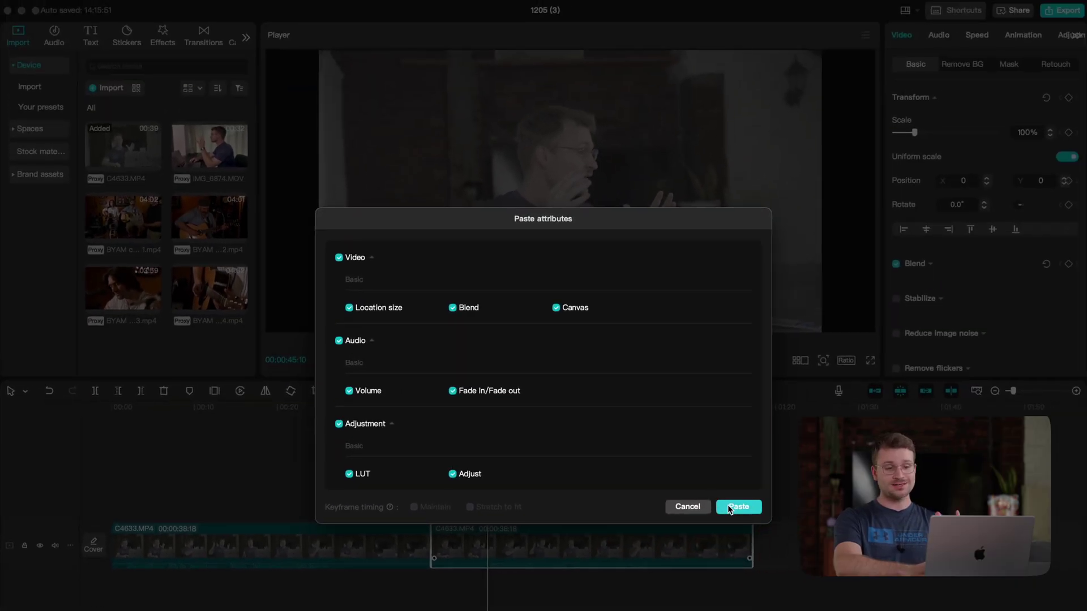
left_click(728, 506)
left_click(594, 521)
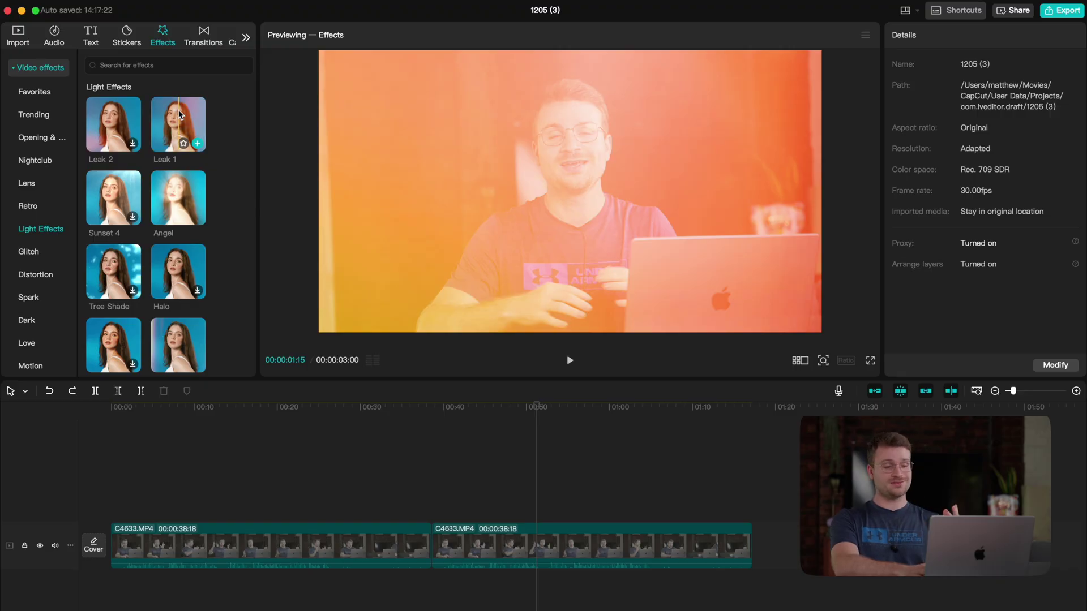
Add the Leak 1 light effect to the second clip and trim both its ends inward
left_click_drag(180, 115, 497, 549)
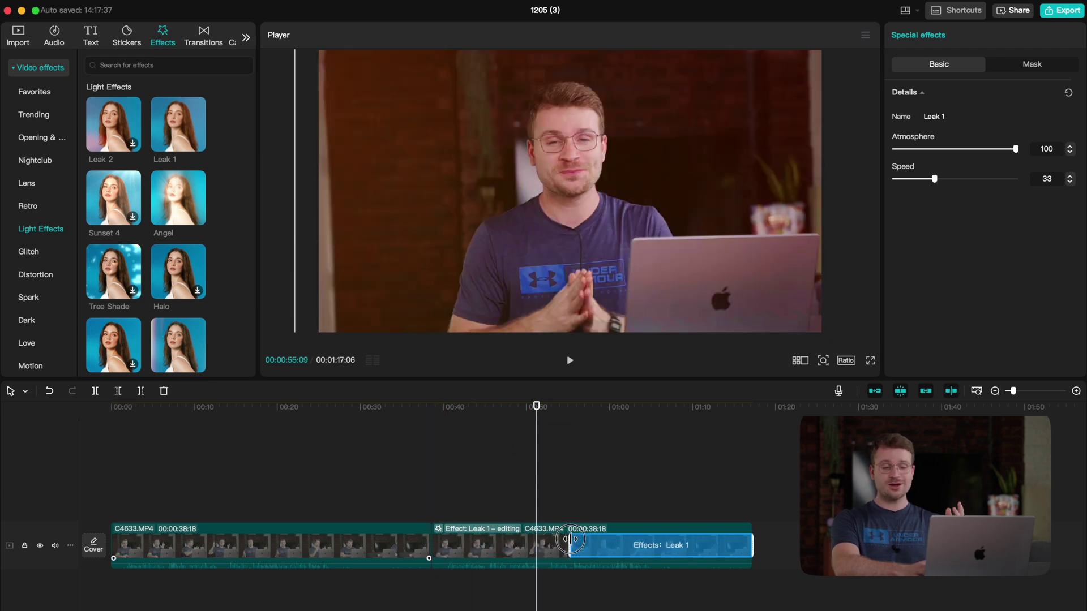
left_click_drag(544, 543, 569, 544)
left_click_drag(752, 548, 606, 547)
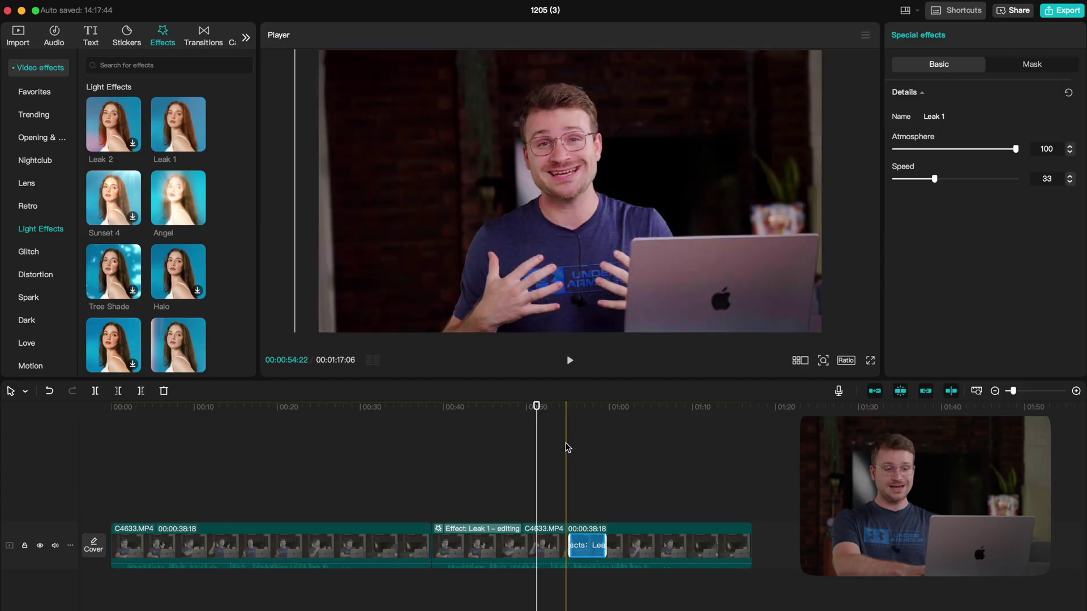
left_click_drag(564, 406, 610, 405)
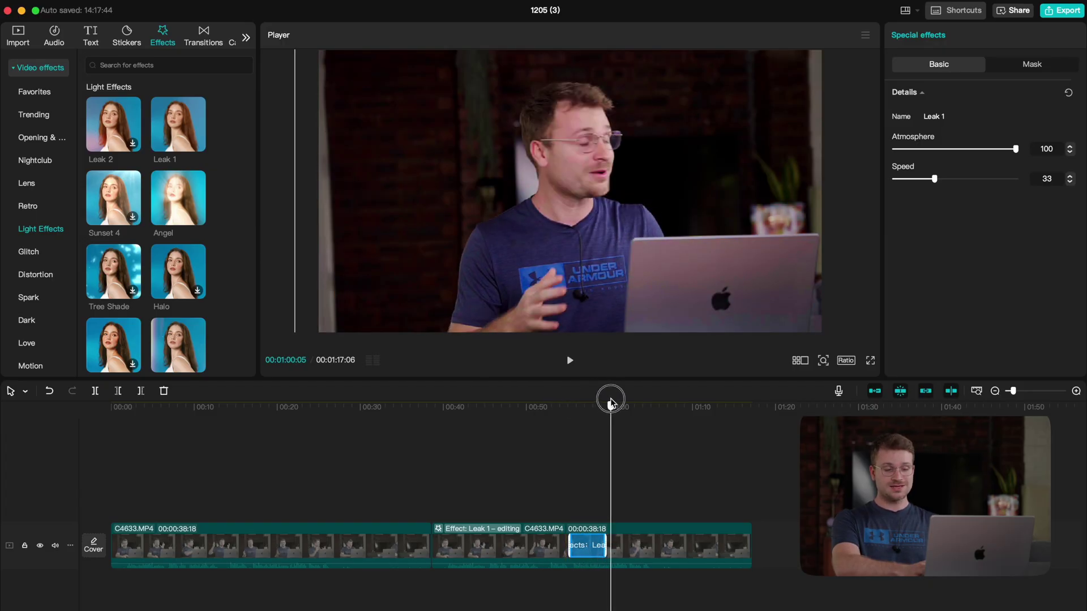
On the second C4633.MP4 clip, trim the Leak 1 effect's end and lower Atmosphere to 11
left_click(577, 543)
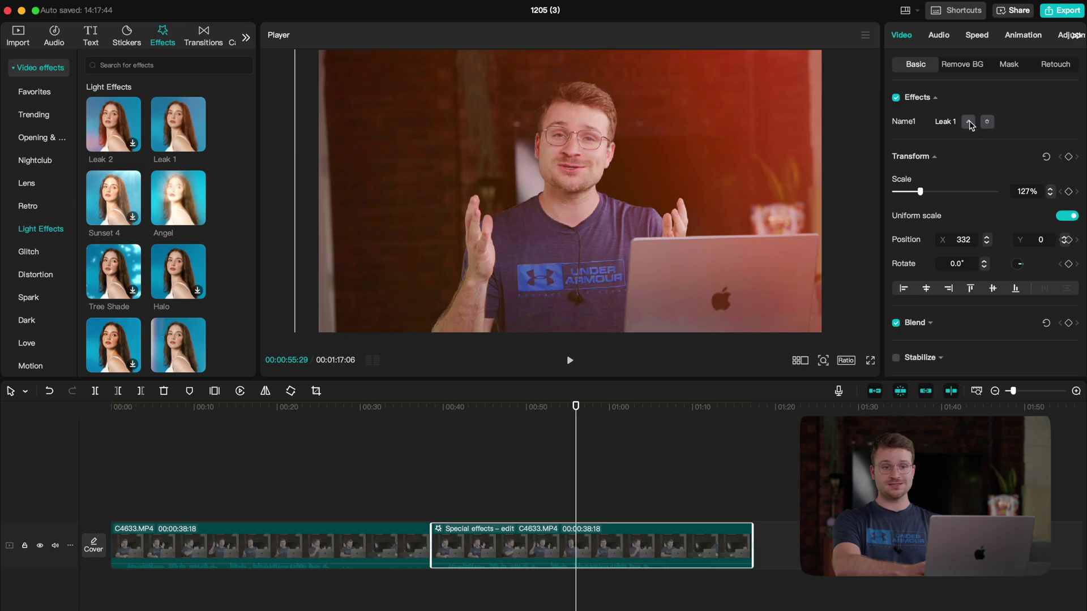
left_click(968, 123)
scroll(621, 518, "up", 2)
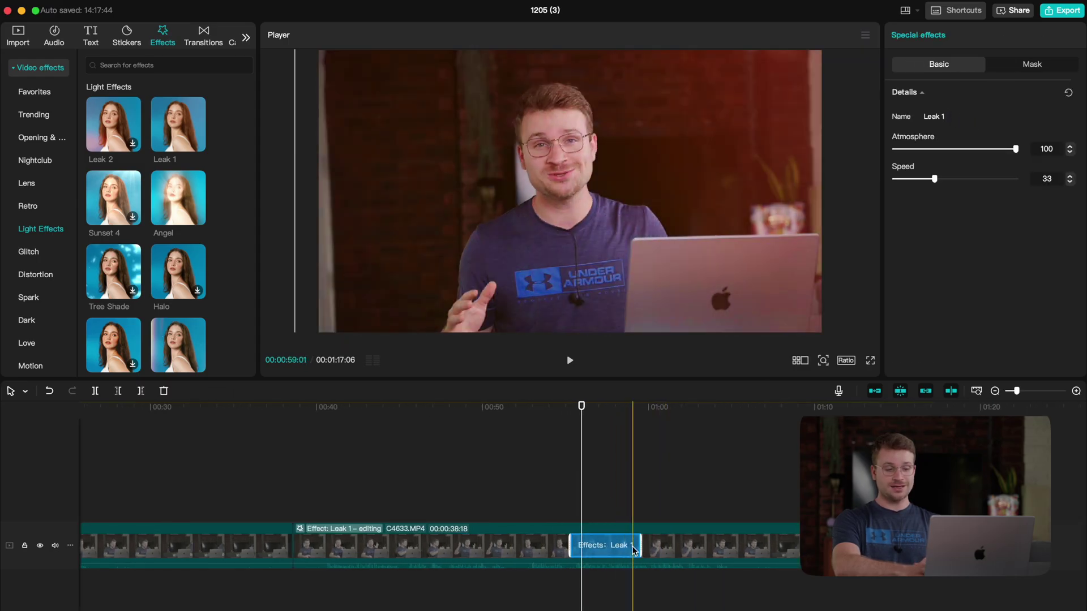
mouse_move(634, 551)
left_mouse_down()
mouse_move(695, 548)
mouse_move(651, 548)
left_mouse_up()
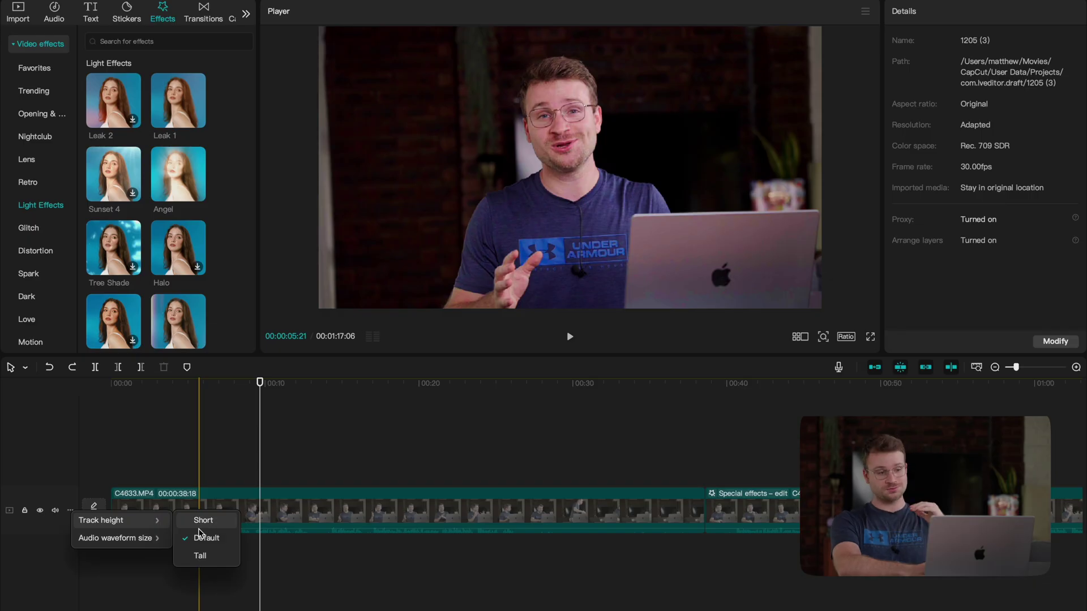
Set the main video track's height to Tall
left_click(205, 555)
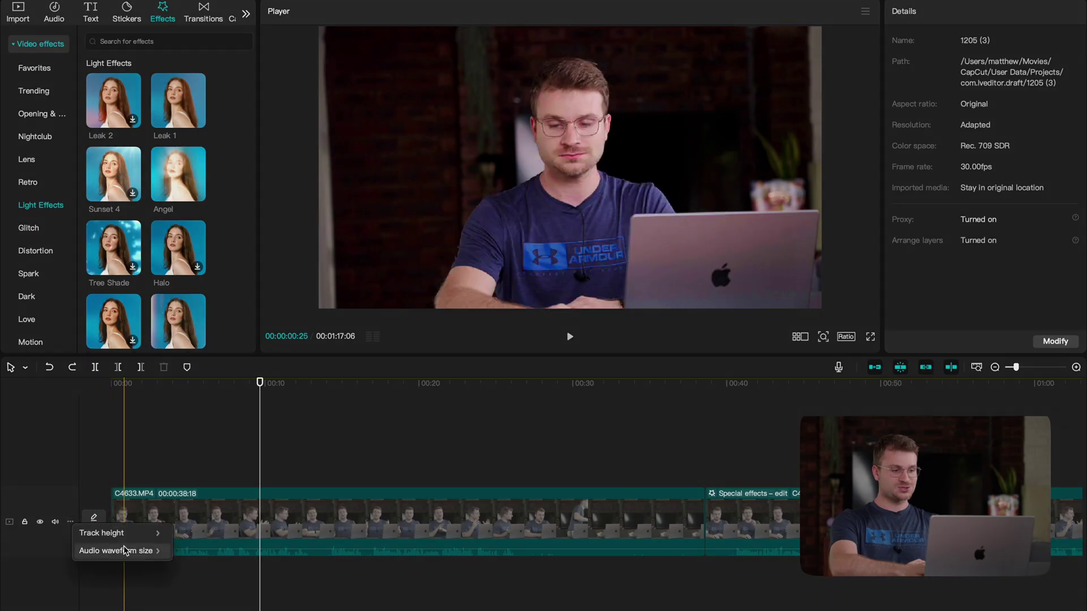
Set the main track's audio waveform size to 100% so it replaces the thumbnails
left_click(202, 586)
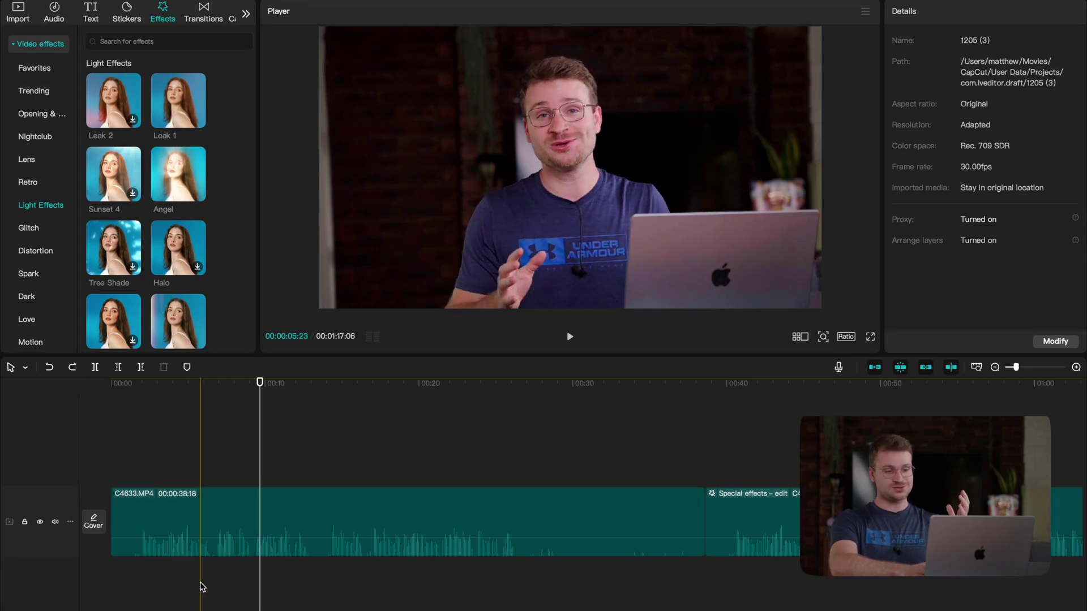
scroll(313, 559, "up", 2)
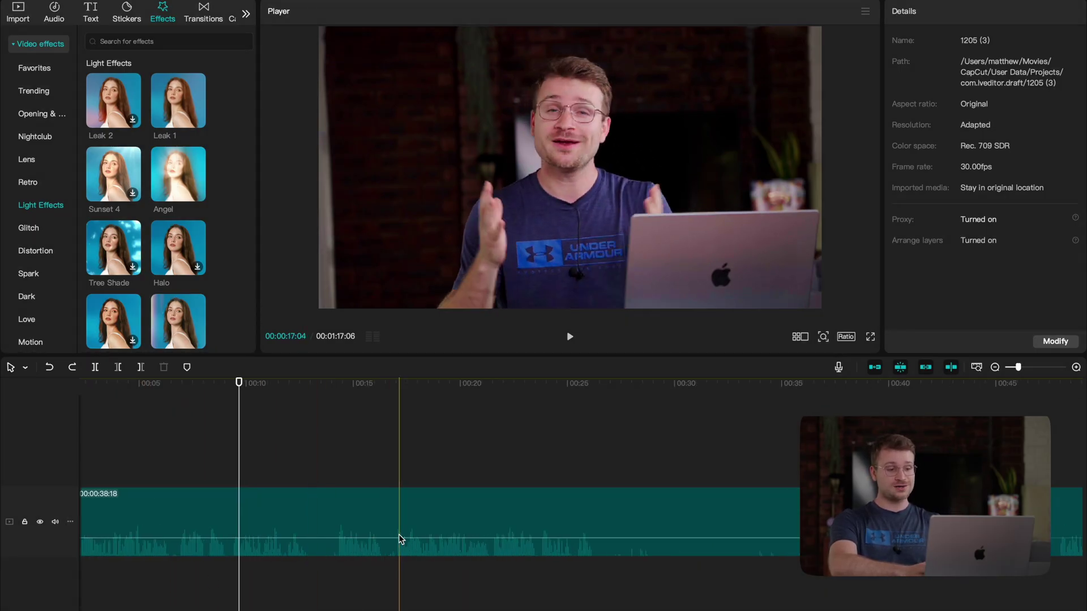
scroll(400, 538, "left", 3)
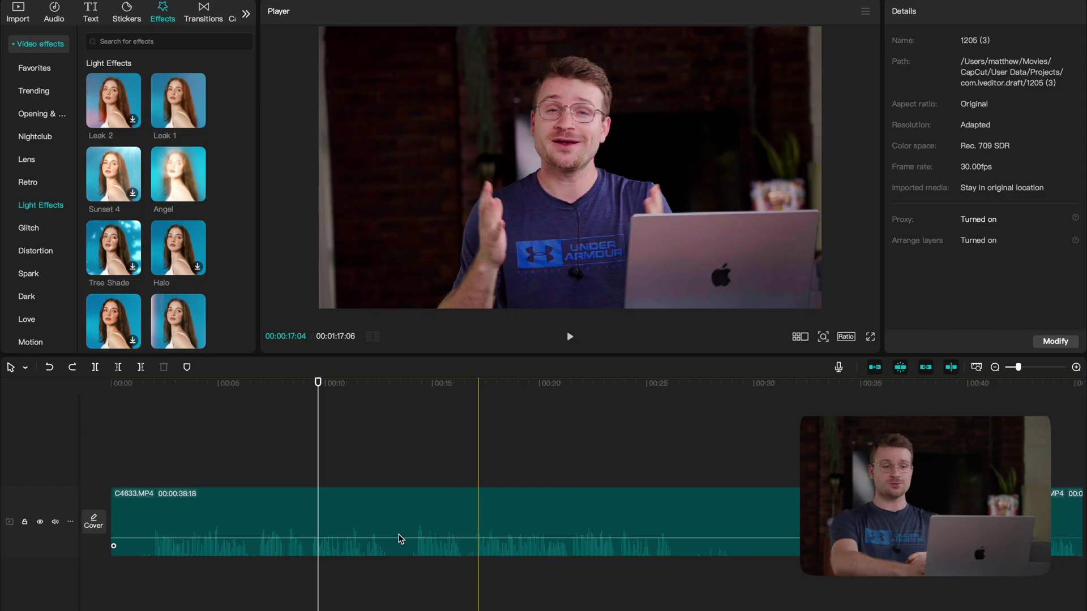